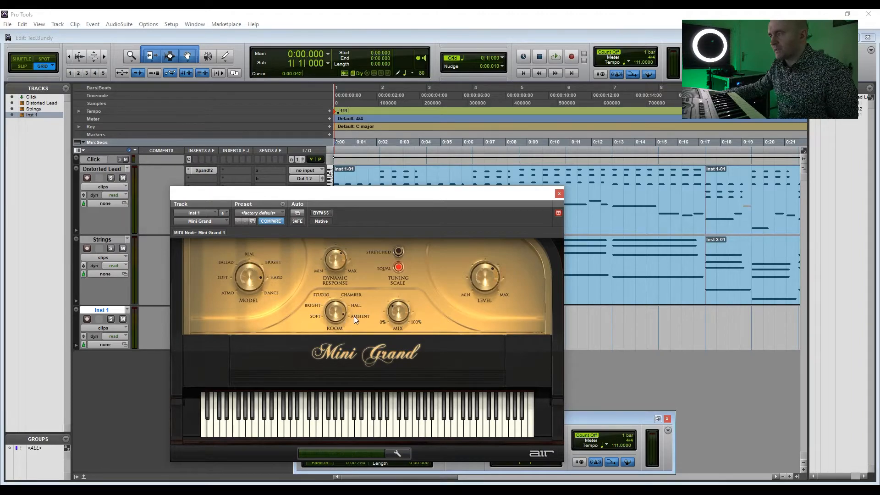
Step: Close the Mini Grand window and start the transport from bar 9 for the piano part on Inst 1
{"action": "left_click", "coordinate": [558, 193]}
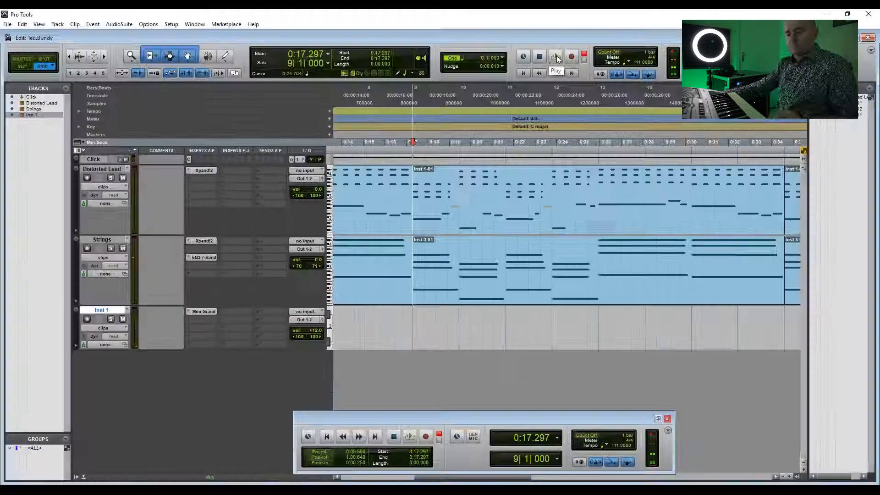
{"action": "left_click", "coordinate": [557, 56]}
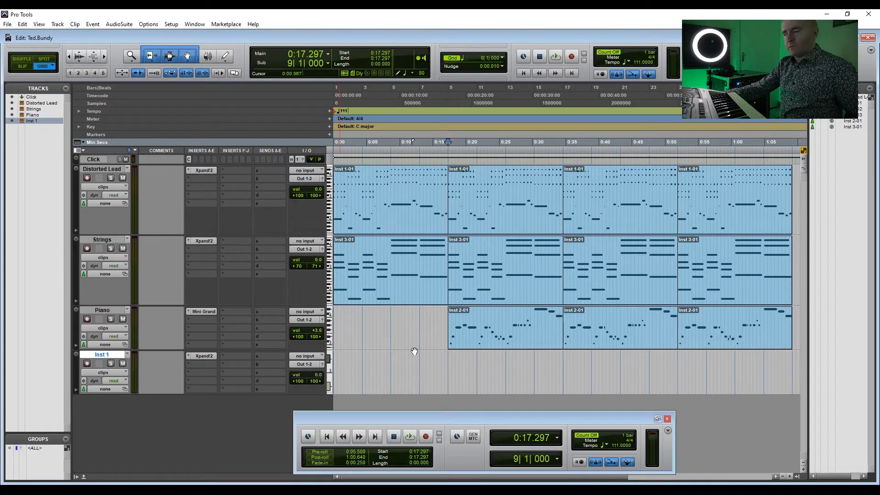
Step: Copy the Strings clip that starts at bar 17 onto the Inst 1 track at the same position
{"action": "left_click", "coordinate": [637, 291]}
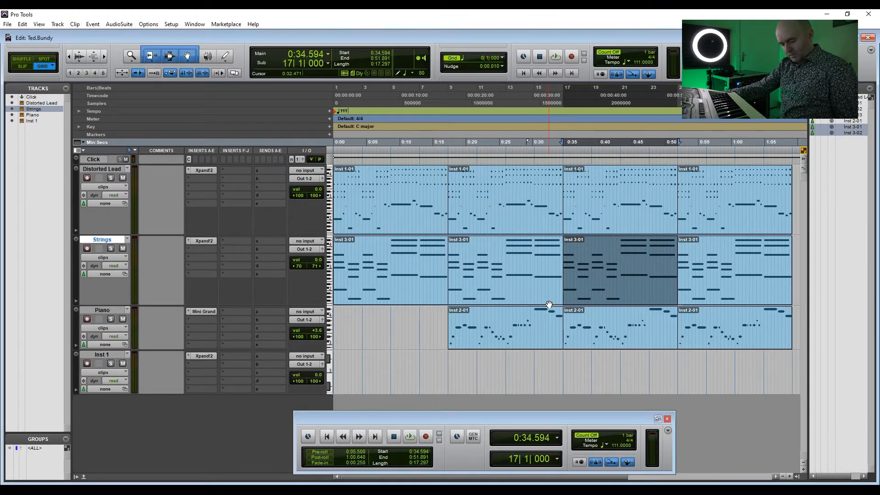
{"action": "key", "text": "semicolon"}
{"action": "key", "text": "semicolon"}
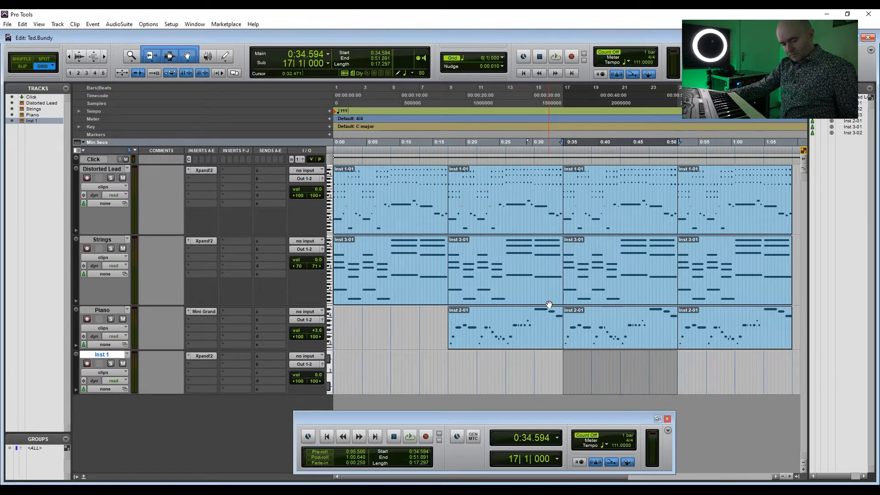
{"action": "key", "text": "ctrl+v"}
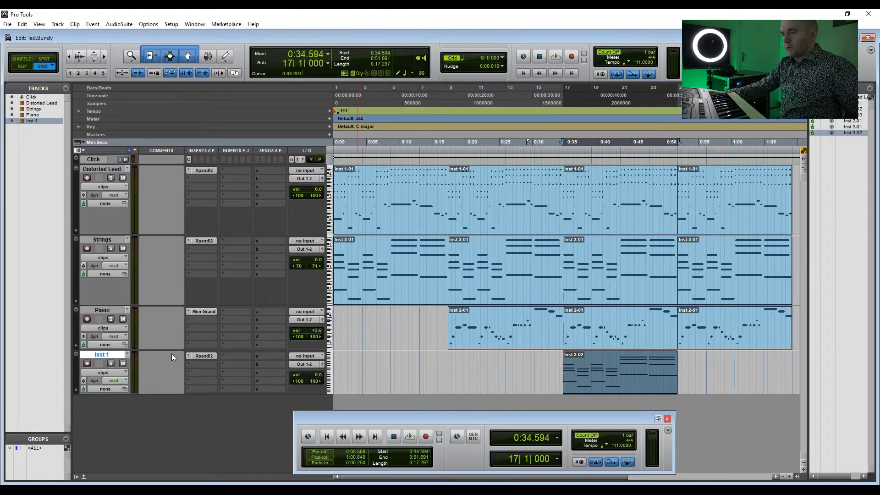
Step: Load the Organs preset +30 Digital Church Organ in Inst 1's Xpand!2 and close the instrument window
{"action": "left_click", "coordinate": [209, 355]}
{"action": "left_click", "coordinate": [265, 213]}
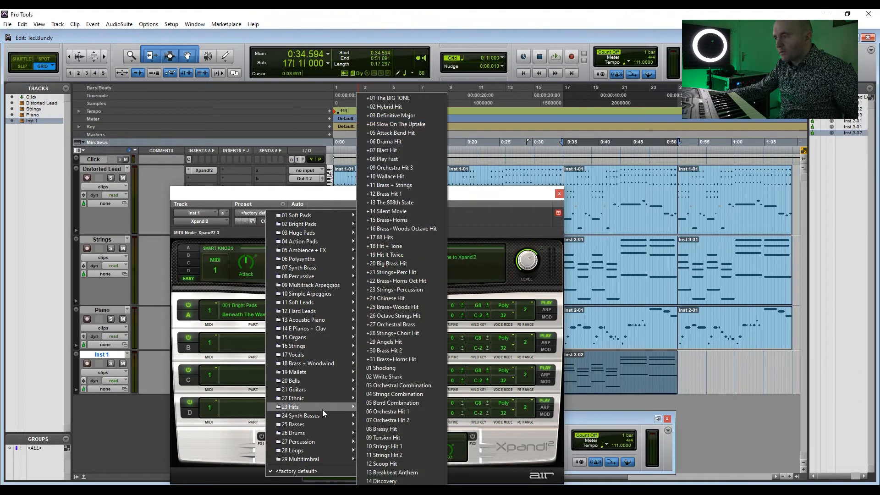
{"action": "mouse_move", "coordinate": [314, 338]}
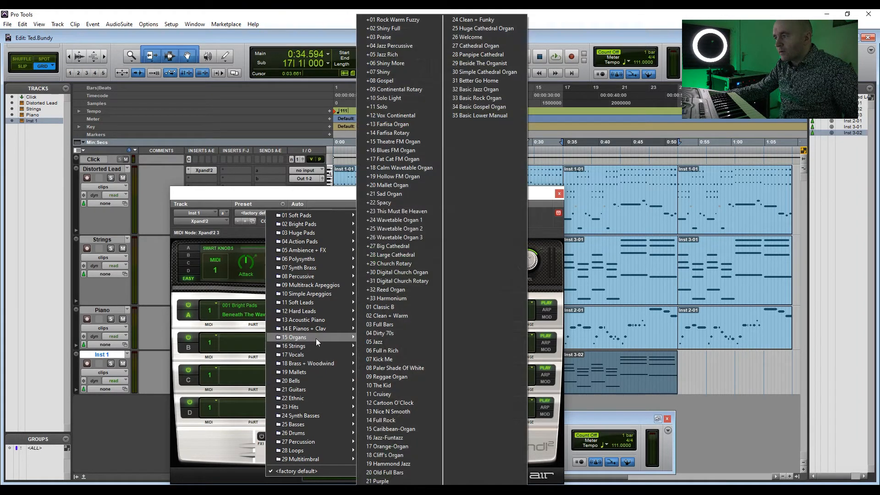
{"action": "left_click", "coordinate": [424, 273]}
{"action": "left_click", "coordinate": [558, 194]}
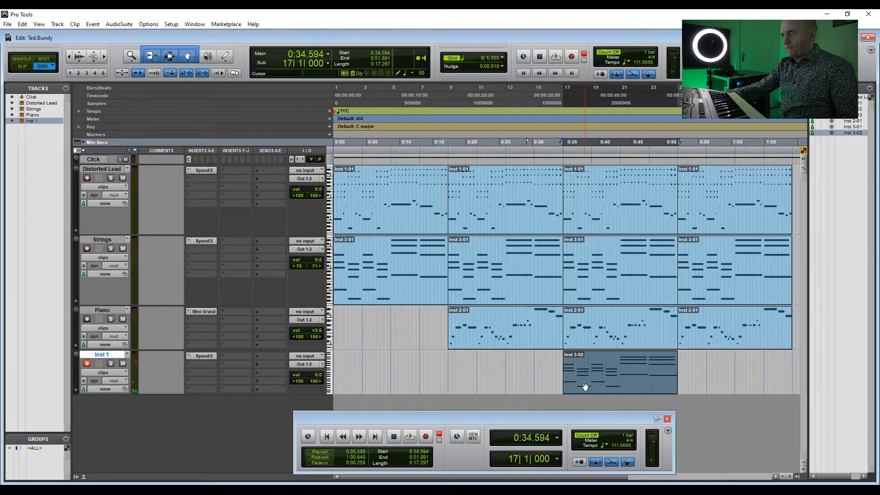
Step: Play from bar 17, mute the Click track and lower the Inst 1 volume to -4.6 dB
{"action": "key", "text": "space"}
{"action": "left_click", "coordinate": [126, 160]}
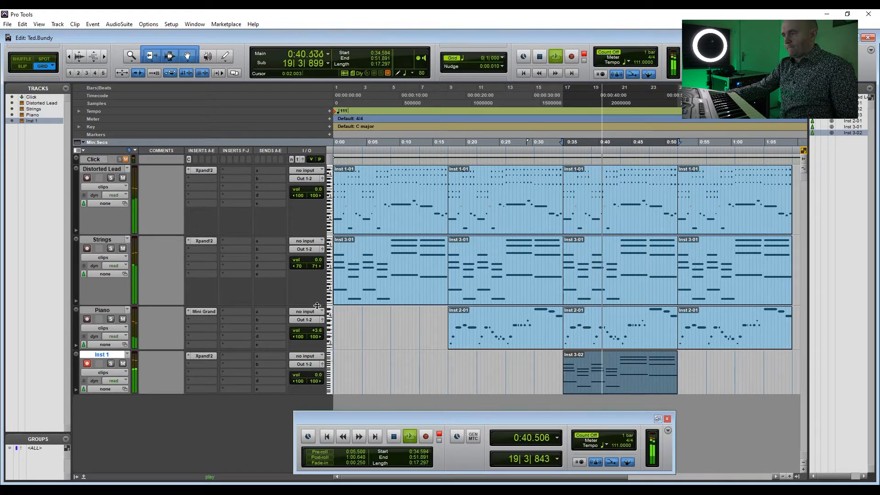
{"action": "left_click_drag", "start_coordinate": [317, 375], "coordinate": [317, 378]}
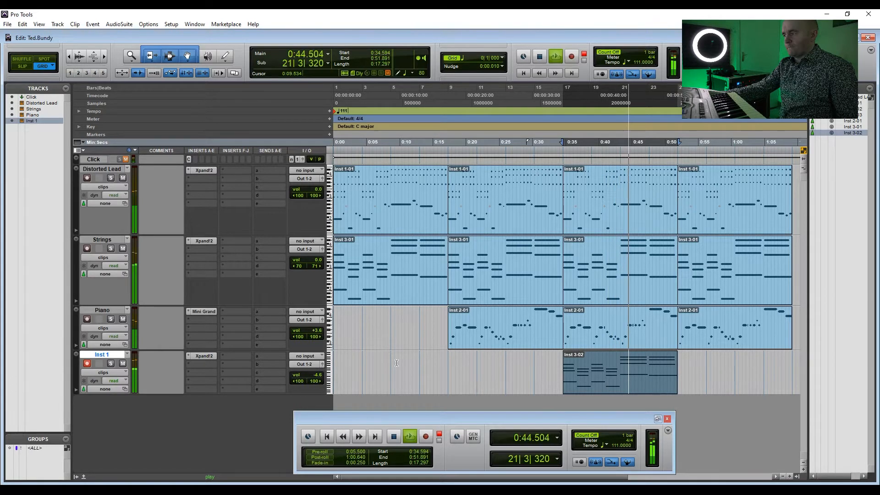
{"action": "key", "text": "space"}
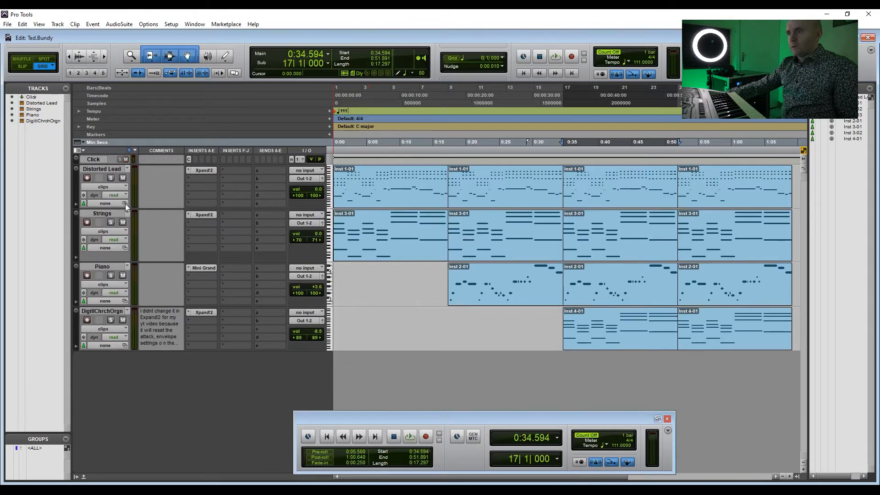
Step: Create a new instrument track below the DigitlChrchOrgn track
{"action": "left_click", "coordinate": [56, 24]}
{"action": "left_click", "coordinate": [64, 34]}
{"action": "left_click", "coordinate": [455, 176]}
{"action": "left_click", "coordinate": [483, 221]}
{"action": "left_click", "coordinate": [548, 194]}
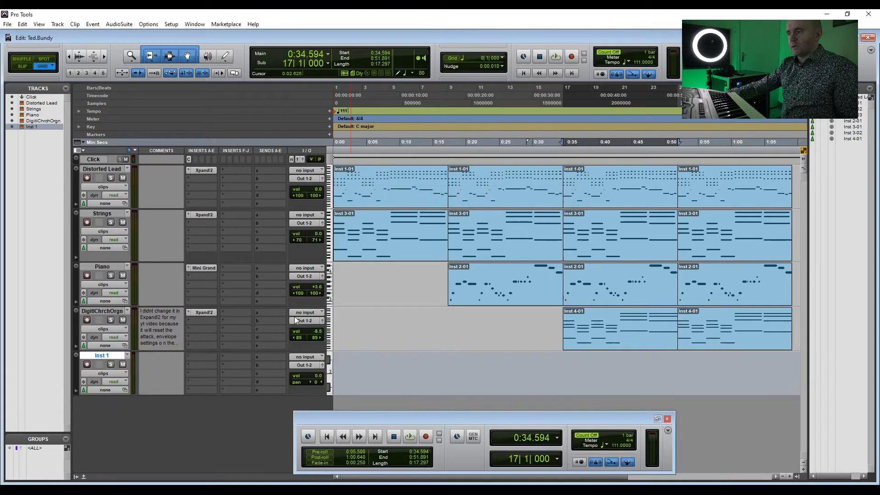
Step: Load the Synth Basses preset +32 Plastic Toy in the new track's Xpand!2 and record a bass part over bars 9 to 16
{"action": "left_click", "coordinate": [207, 358]}
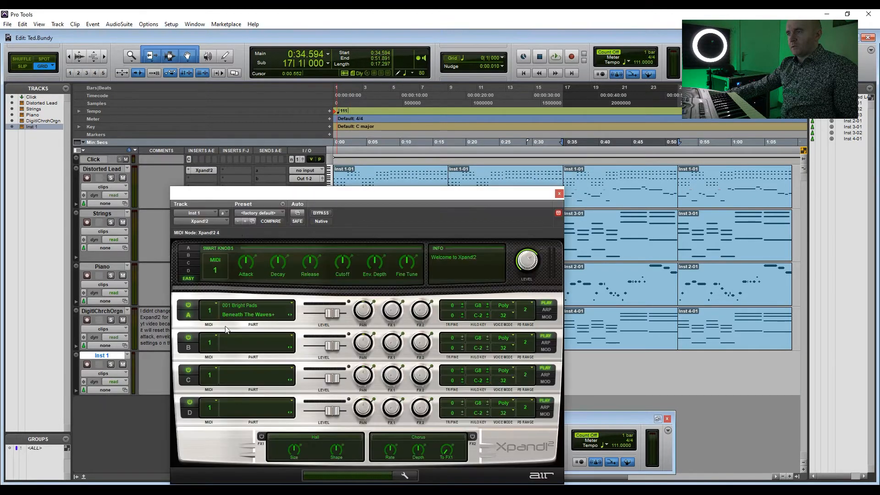
{"action": "left_click", "coordinate": [258, 214]}
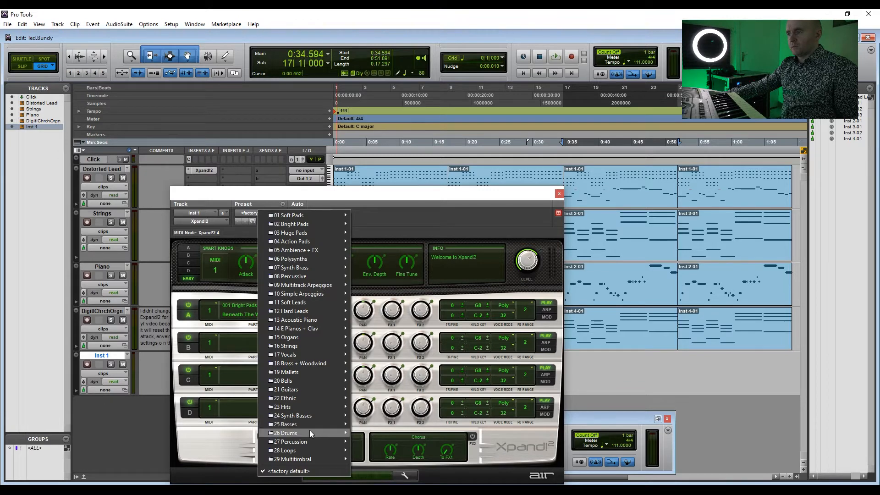
{"action": "mouse_move", "coordinate": [311, 419]}
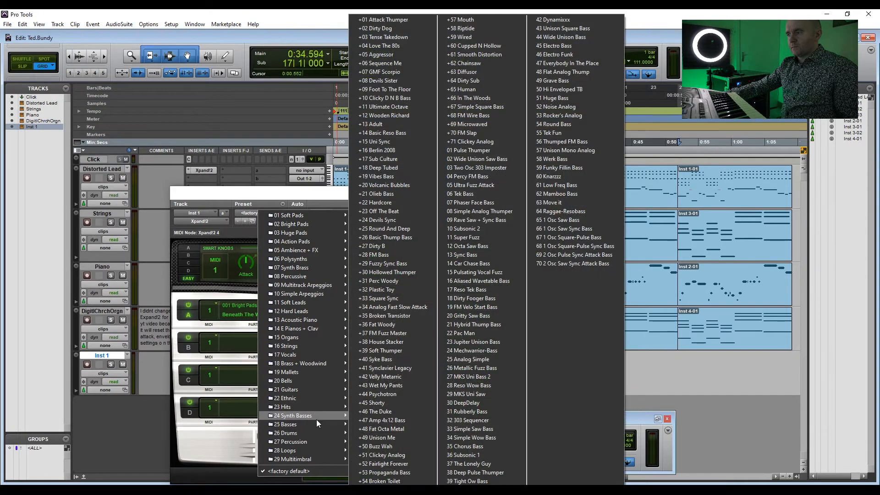
{"action": "left_click", "coordinate": [401, 290]}
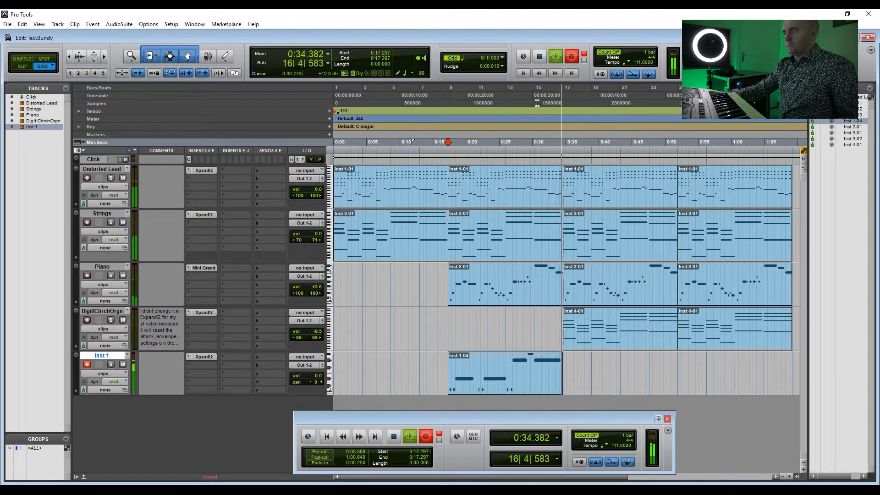
{"action": "key", "text": "space"}
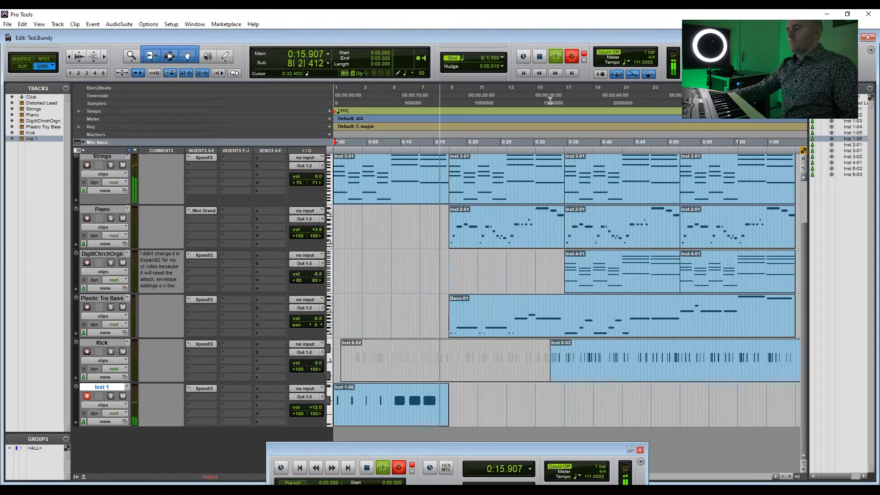
Step: Stop the percussion recording on Inst 1 and switch from the Zoomer to the Smart Tool
{"action": "key", "text": "space"}
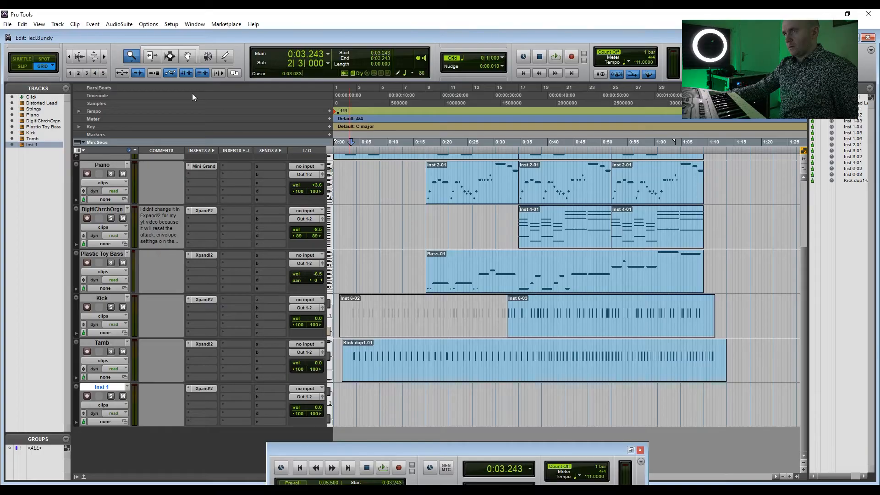
{"action": "left_click", "coordinate": [163, 50]}
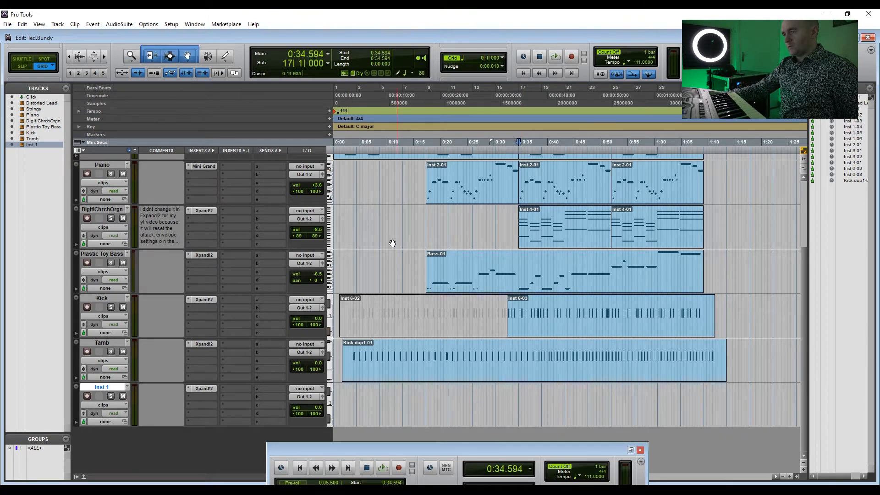
Step: Check the Loops preset +096 Drum Loop + Perc 120 in the preset list of Inst 1's Xpand!2
{"action": "left_click", "coordinate": [202, 389]}
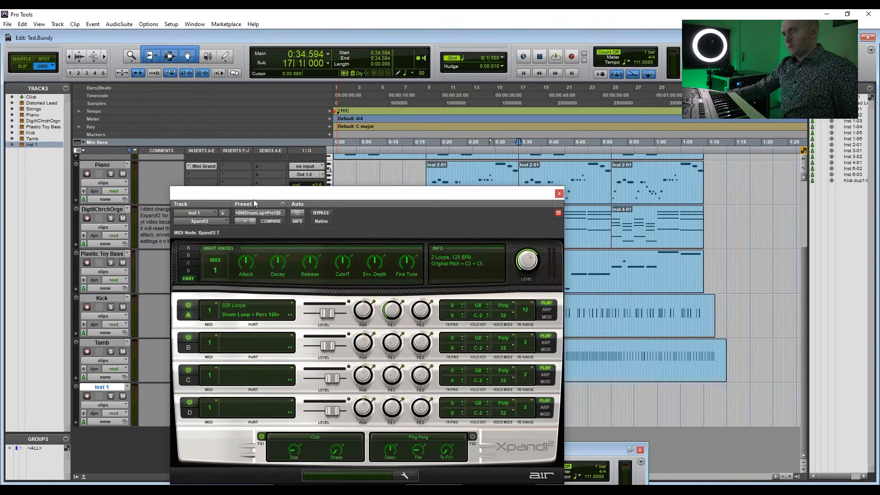
{"action": "left_click", "coordinate": [255, 211]}
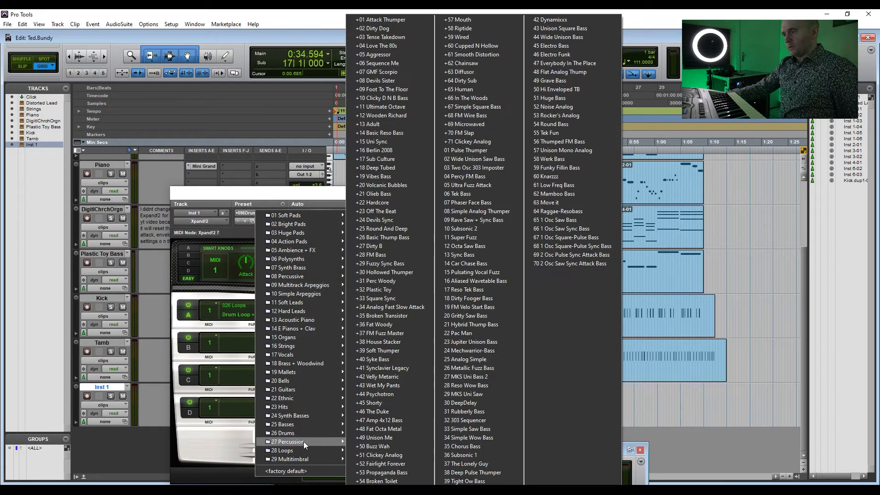
{"action": "mouse_move", "coordinate": [307, 447]}
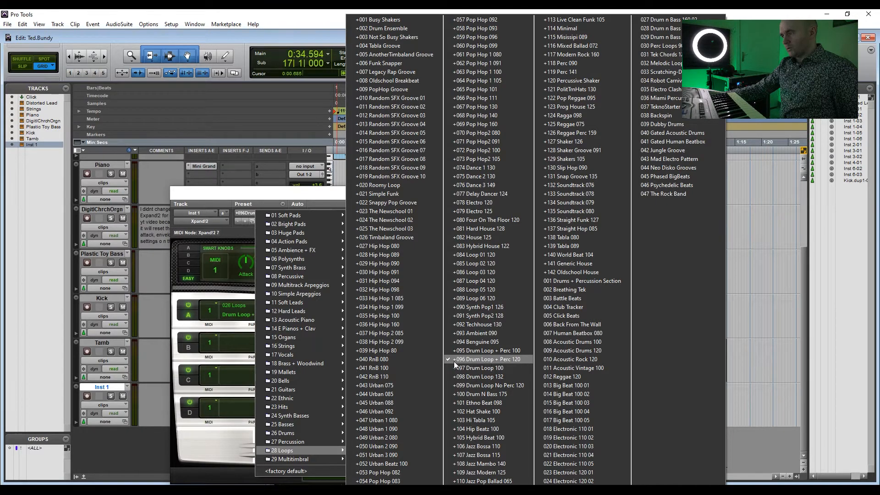
{"action": "left_click", "coordinate": [330, 202]}
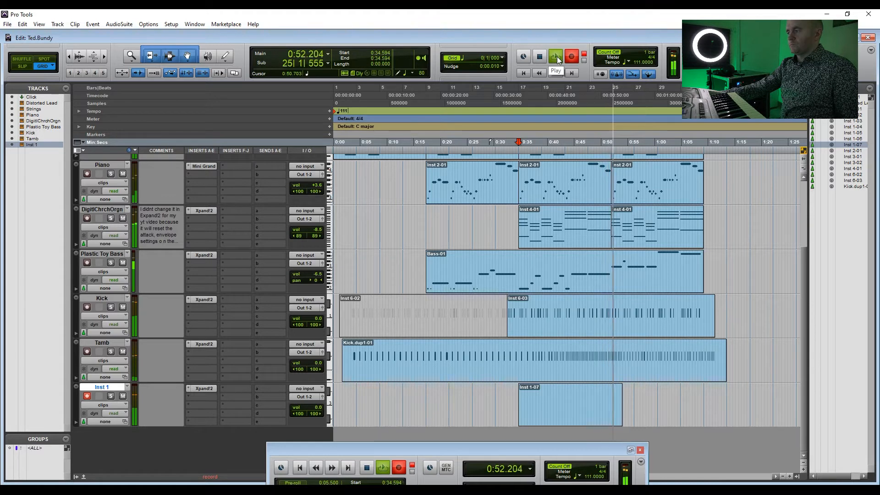
Step: Stop the loop recording that starts at bar 17 on Inst 1 and raise the track's volume to +4.8 dB
{"action": "key", "text": "space"}
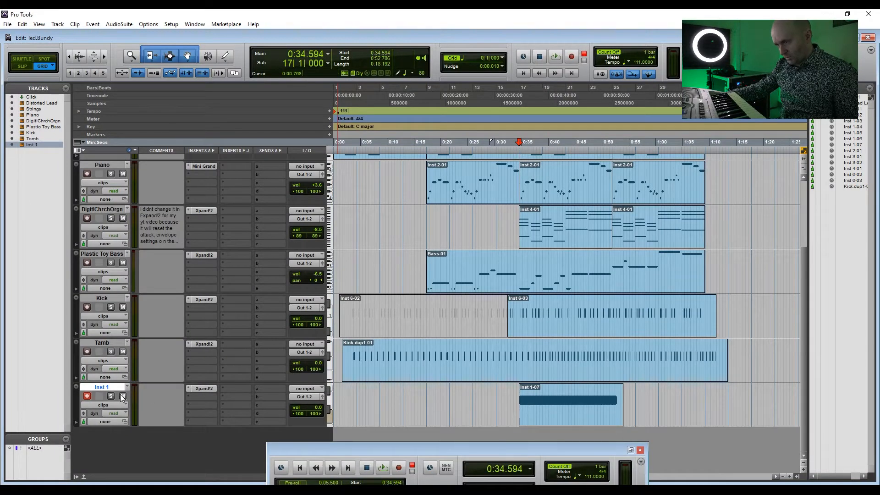
{"action": "key", "text": "shift+r"}
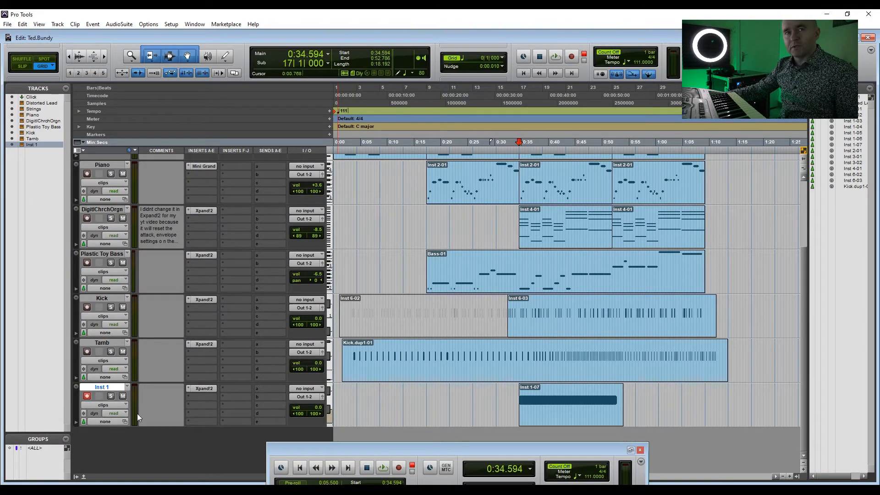
{"action": "left_click", "coordinate": [572, 418]}
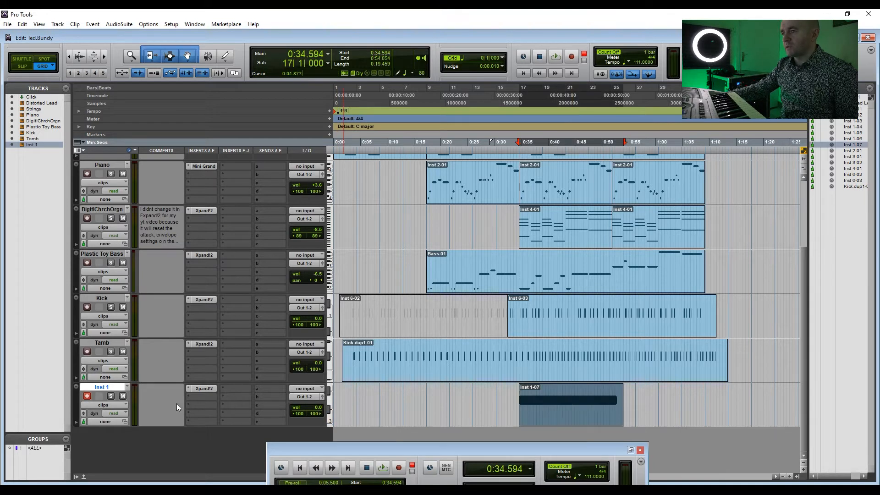
{"action": "left_click_drag", "start_coordinate": [319, 409], "coordinate": [319, 402]}
Step: Play the arrangement from bar 17 and compare it with the Inst 1 drum loop muted and unmuted
{"action": "key", "text": "space"}
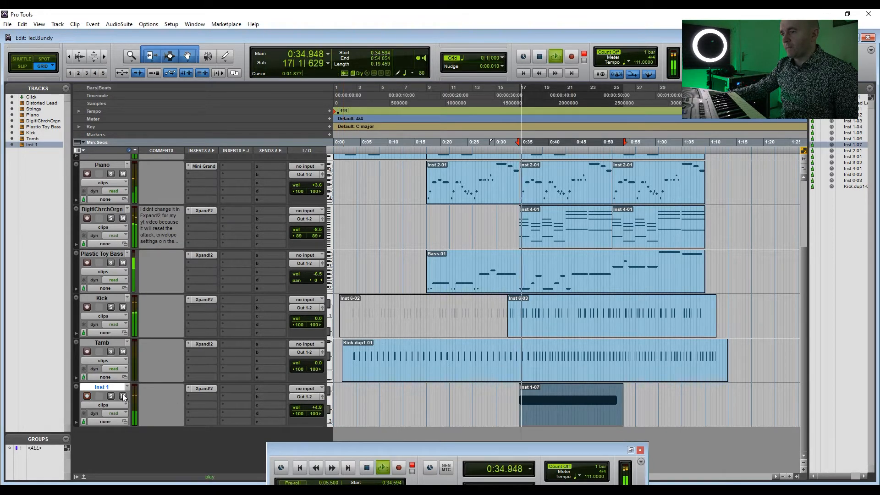
{"action": "left_click", "coordinate": [122, 396]}
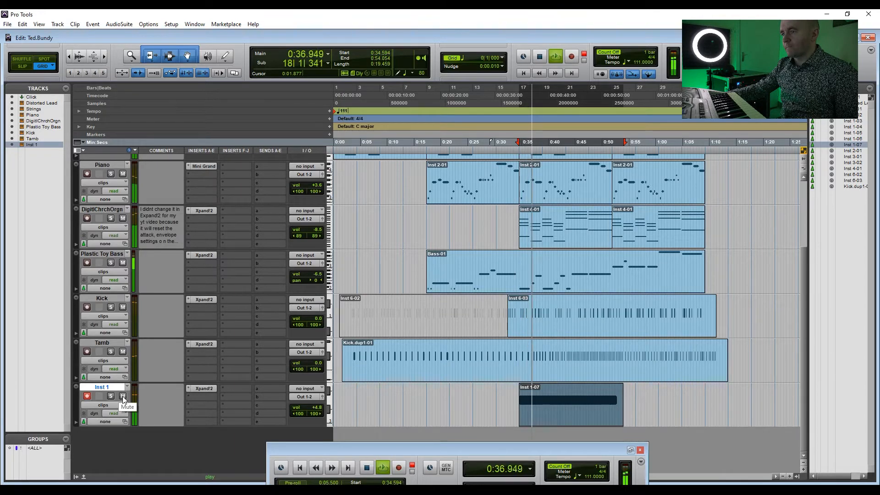
{"action": "scroll", "coordinate": [173, 426], "scroll_direction": "up", "scroll_amount": 3}
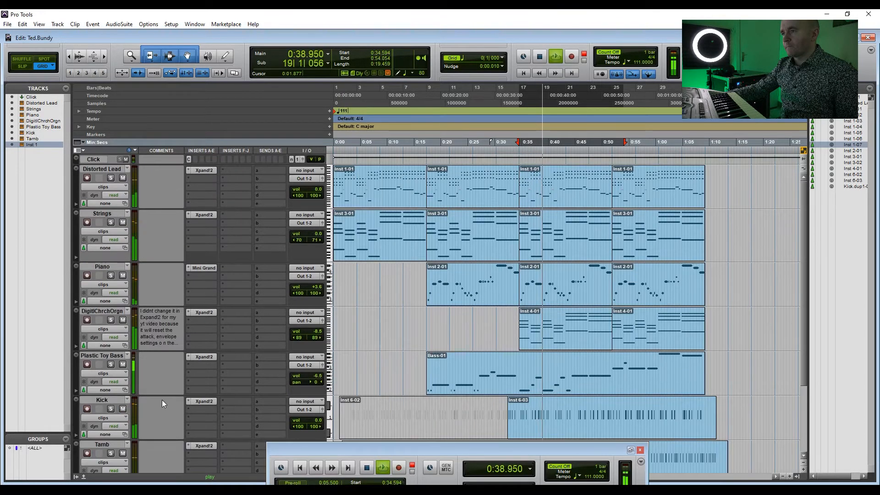
{"action": "scroll", "coordinate": [230, 408], "scroll_direction": "down", "scroll_amount": 3}
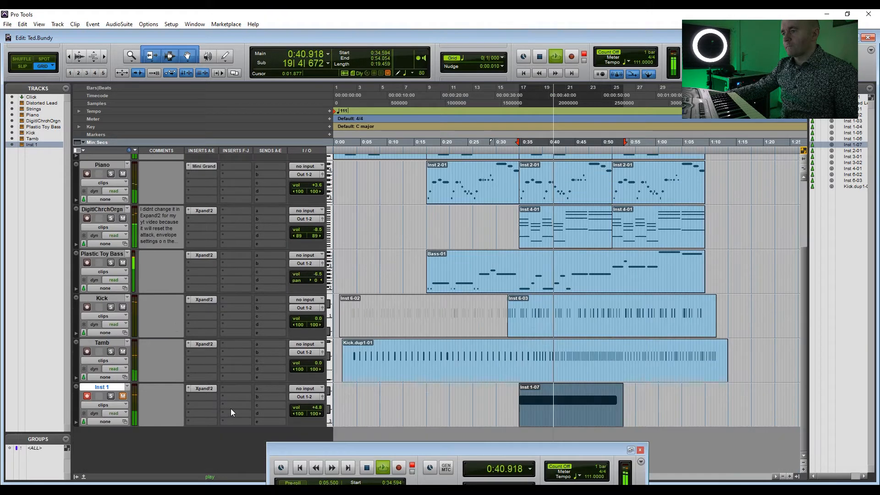
{"action": "left_click", "coordinate": [124, 396]}
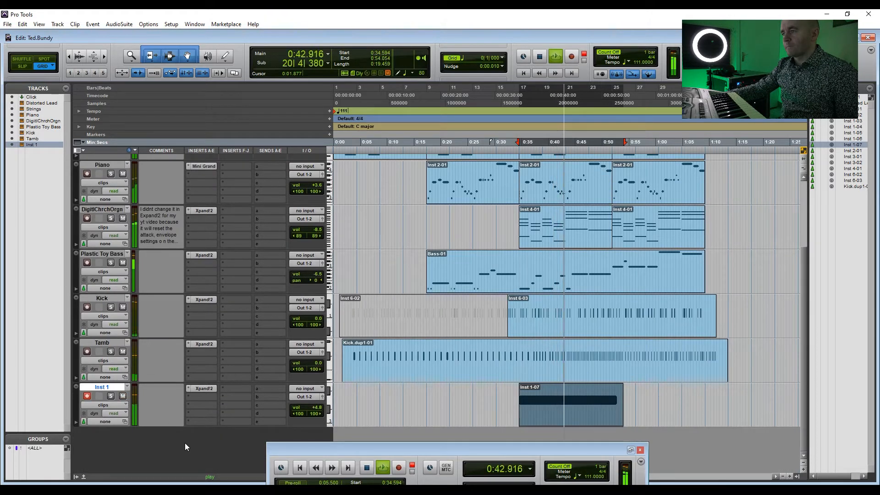
{"action": "left_click", "coordinate": [122, 396]}
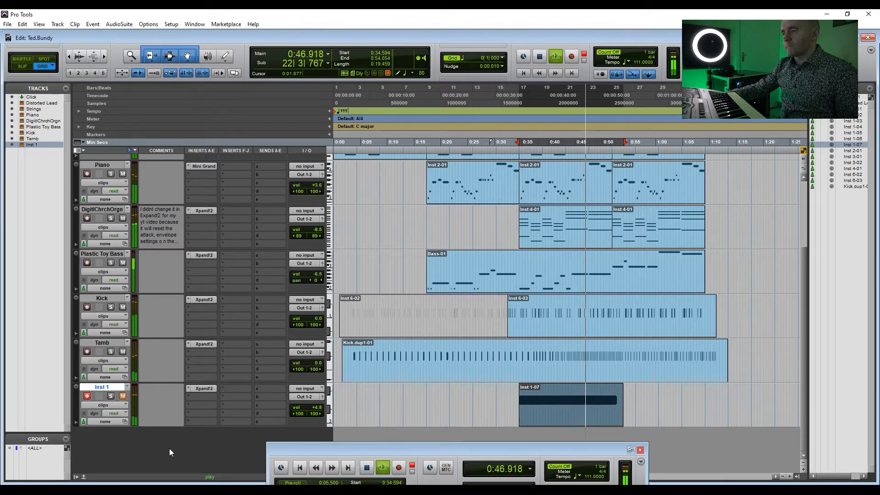
{"action": "left_click", "coordinate": [123, 396]}
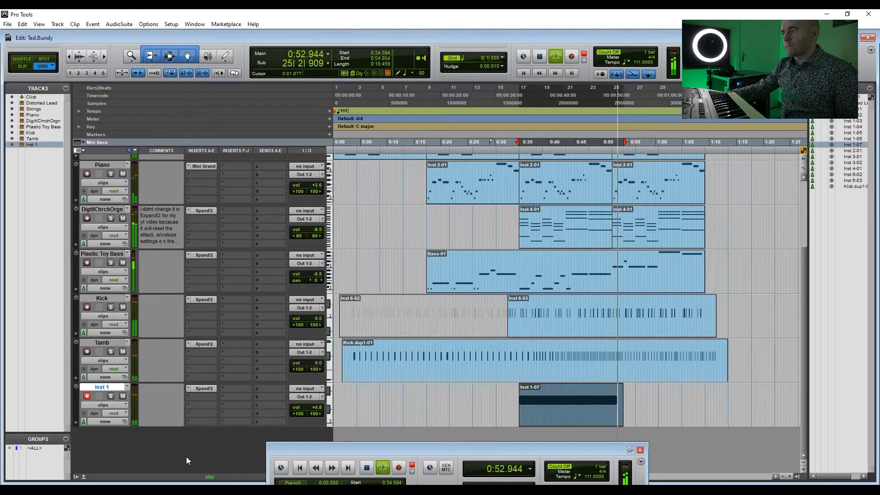
{"action": "key", "text": "space"}
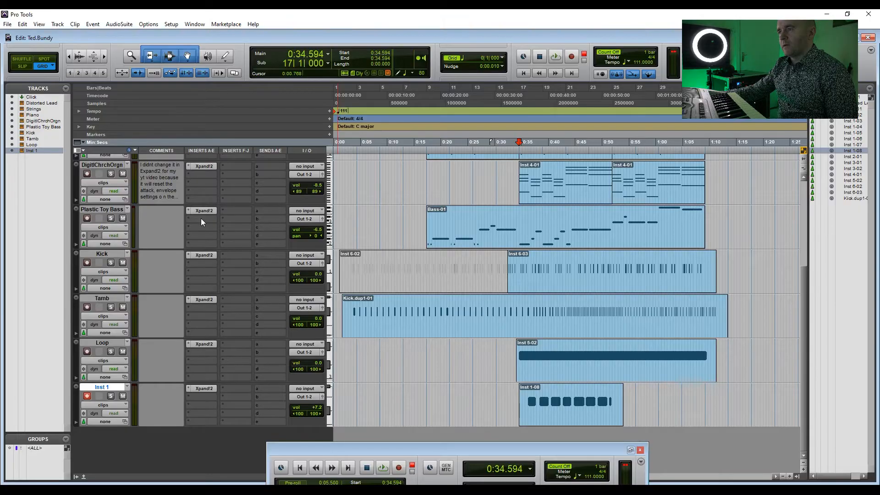
Step: Examine the Xpand!2 settings of the Plastic Toy Bass track and close the instrument window
{"action": "left_click", "coordinate": [201, 210]}
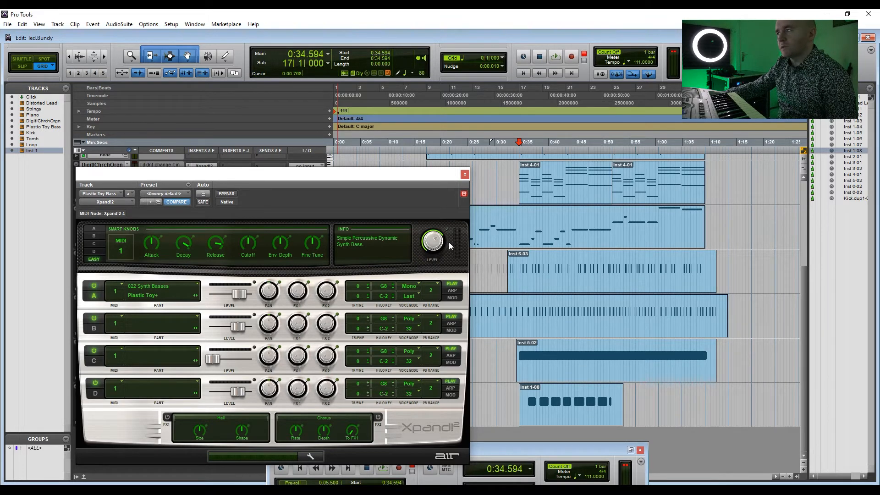
{"action": "left_click", "coordinate": [463, 177]}
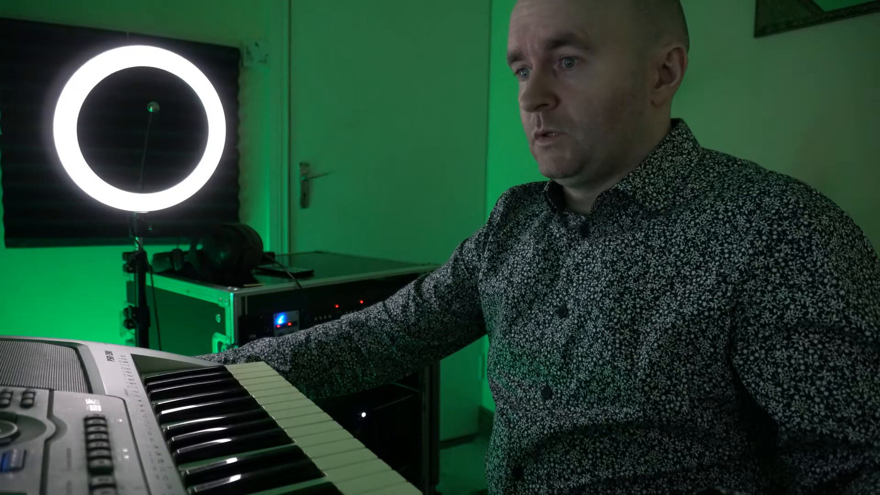